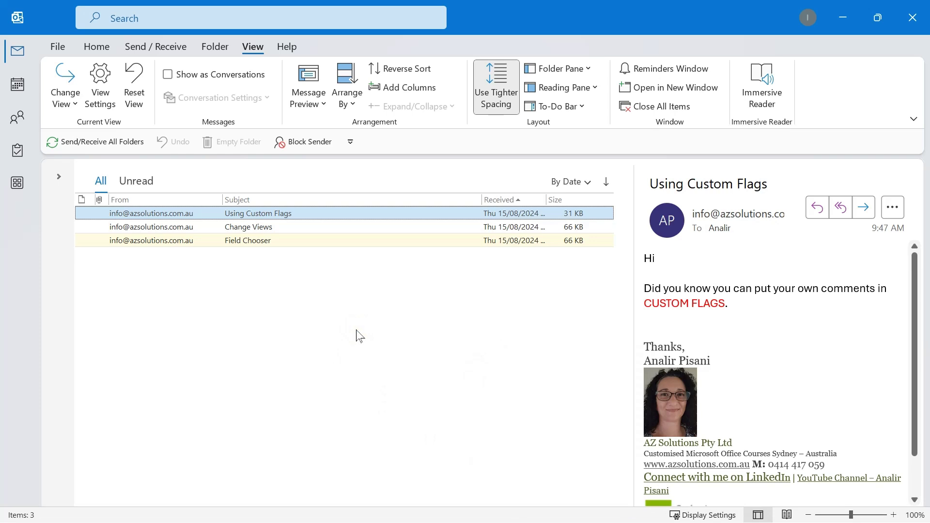
# - Bring up the flag options for the first message in the inbox
pyautogui.click(95, 46)
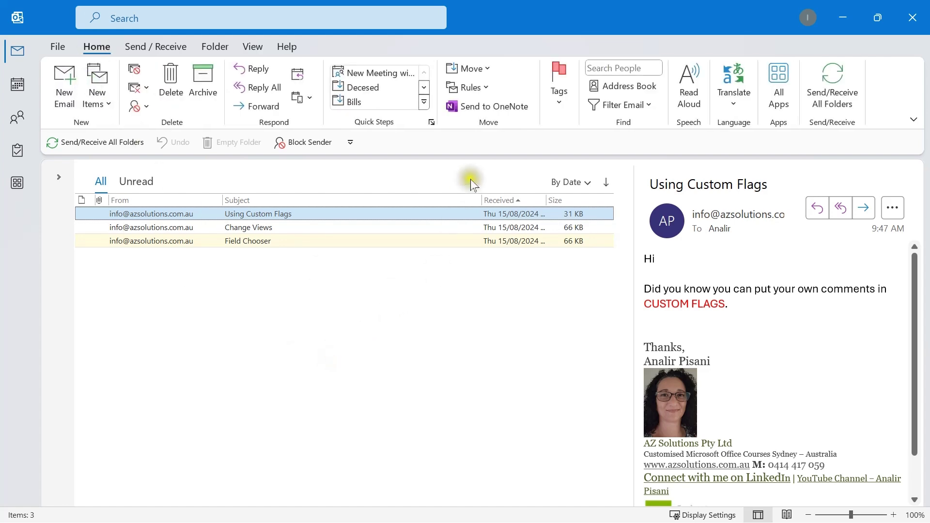
pyautogui.moveTo(590, 215)
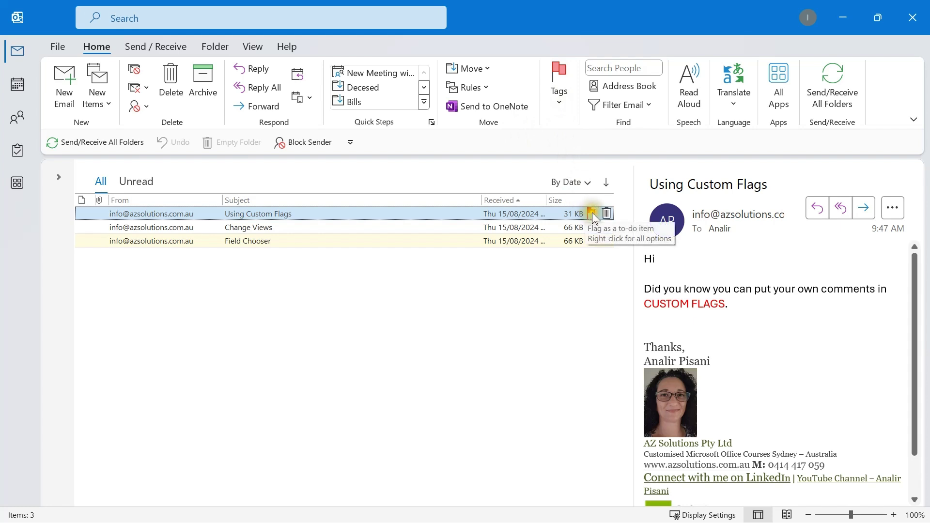
pyautogui.rightClick(592, 216)
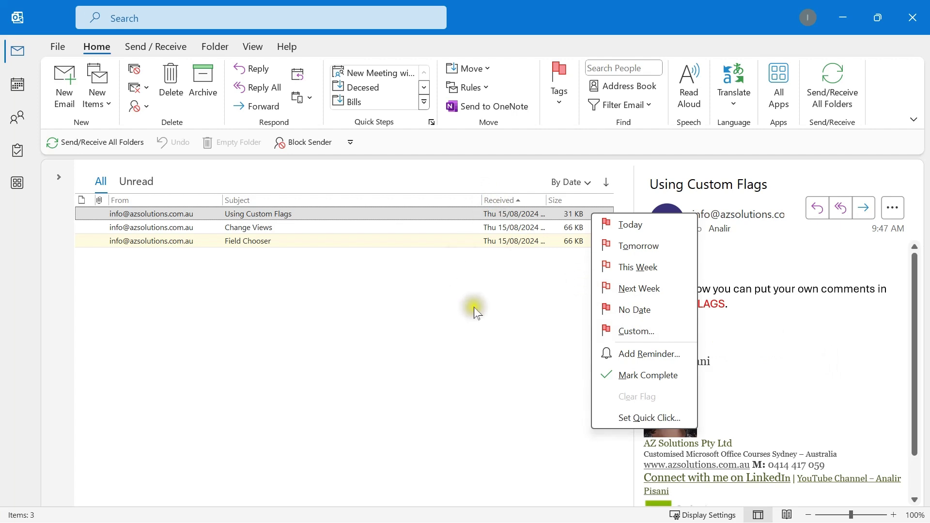
# - Switch the inbox to Single view through the View tab's Change View list
pyautogui.click(253, 47)
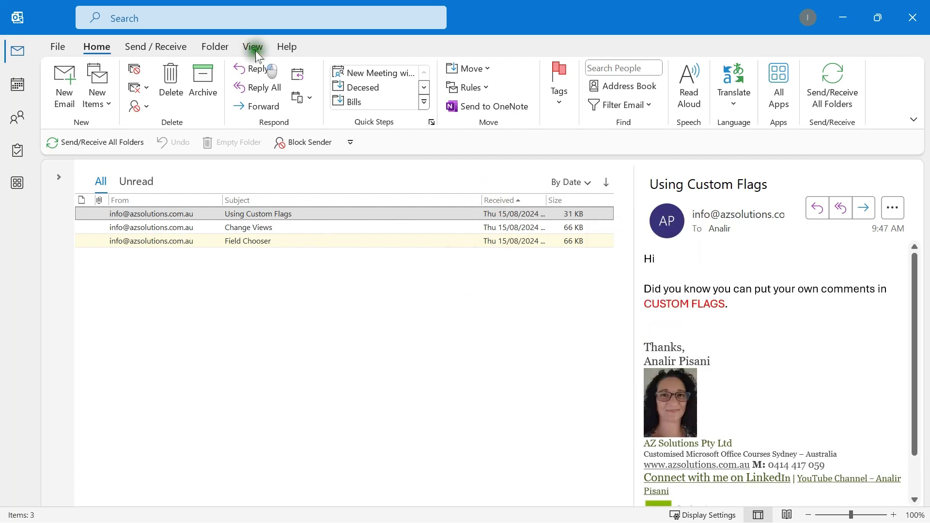
pyautogui.click(253, 47)
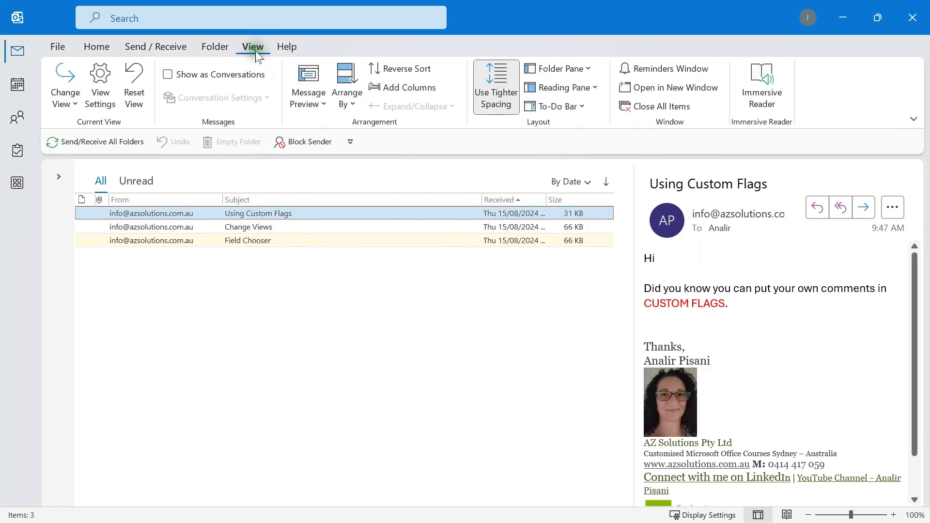
pyautogui.click(65, 103)
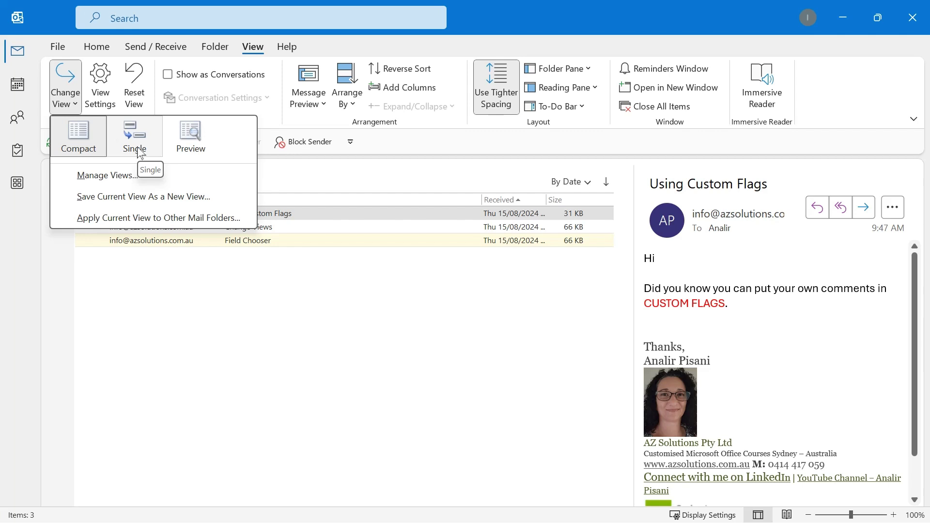
pyautogui.click(138, 149)
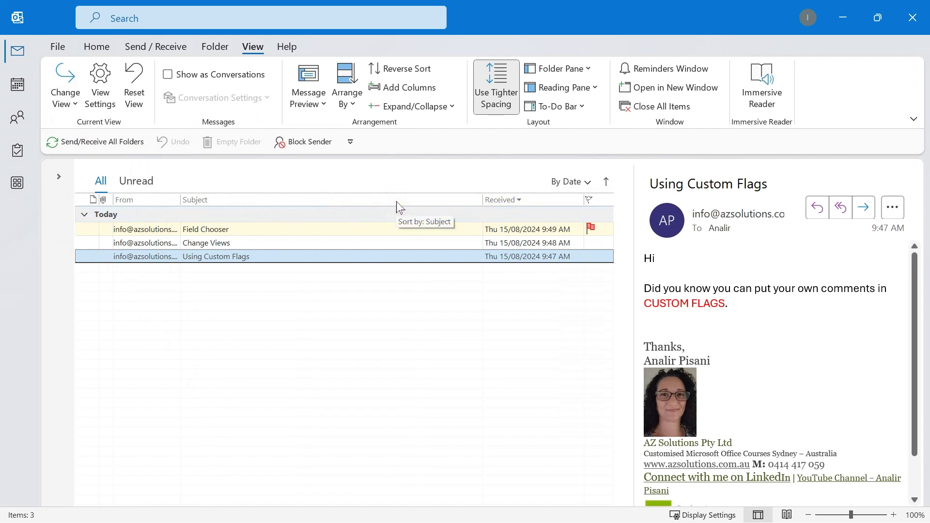
# - Add a Size column before Received via Field Chooser, then drag it off the header
pyautogui.rightClick(449, 199)
pyautogui.click(491, 252)
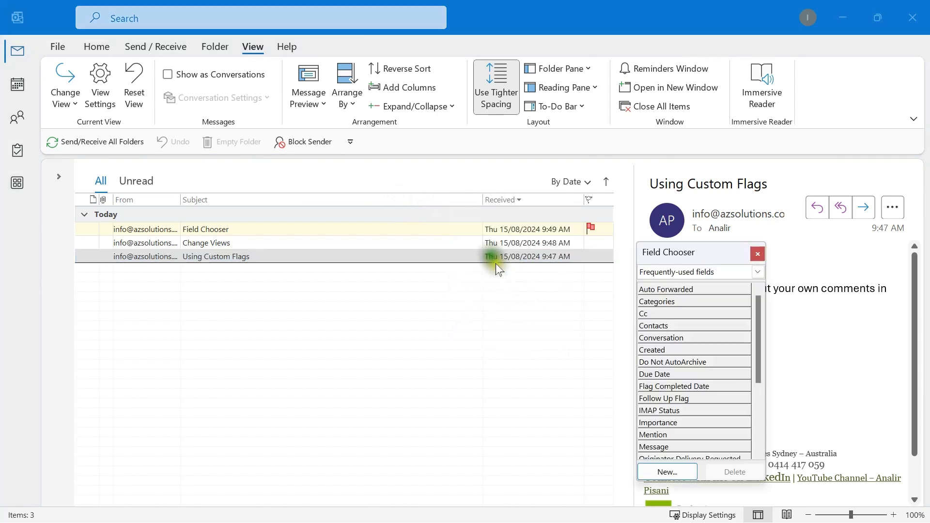
pyautogui.click(673, 397)
pyautogui.press('s')
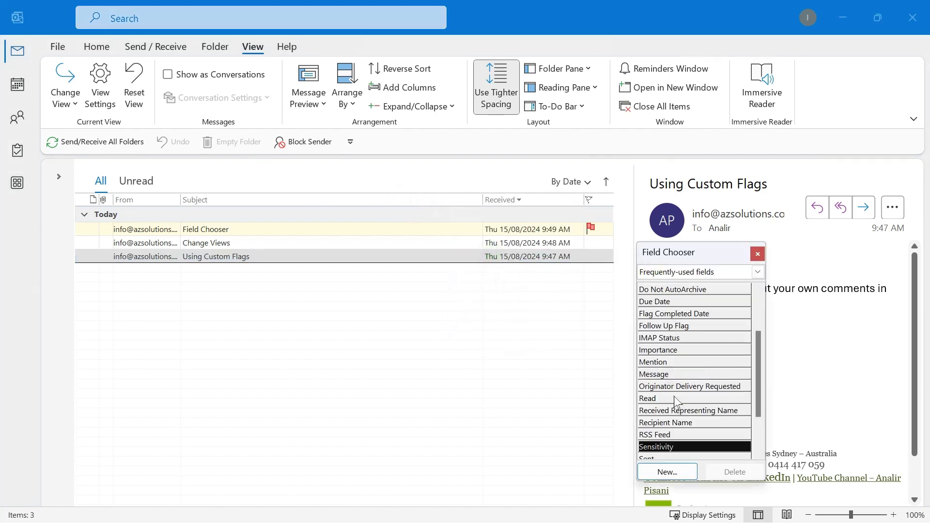
pyautogui.scroll(-1, 678, 441)
pyautogui.moveTo(660, 436); pyautogui.dragTo(484, 203)
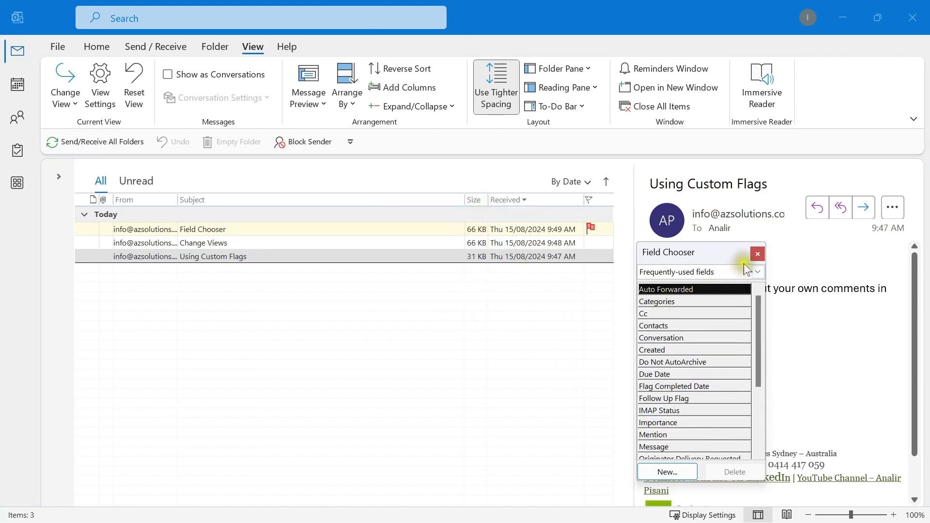
pyautogui.click(758, 254)
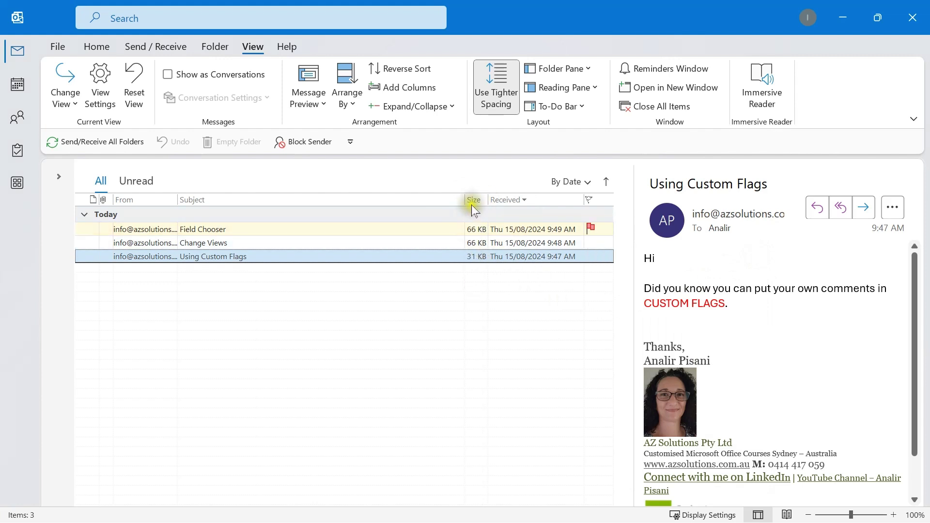
pyautogui.moveTo(477, 204); pyautogui.dragTo(495, 328)
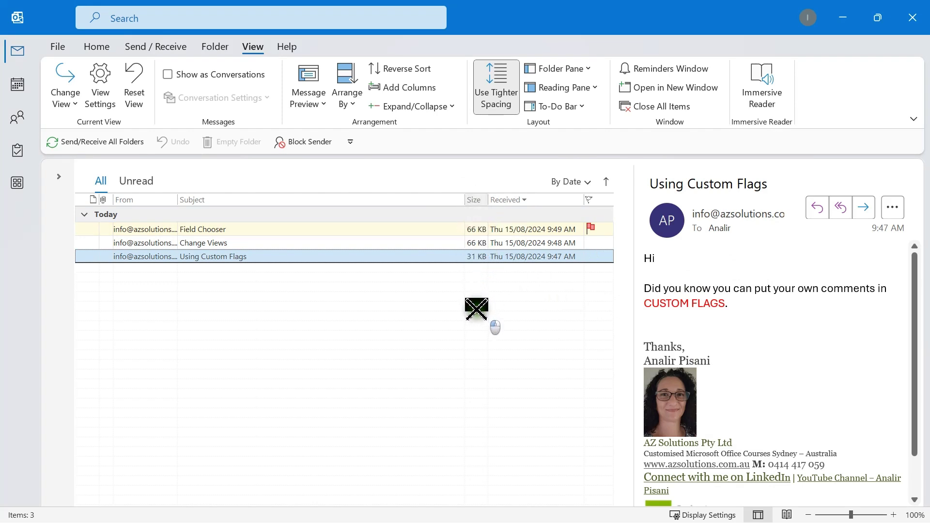
pyautogui.moveTo(495, 328); pyautogui.dragTo(477, 306)
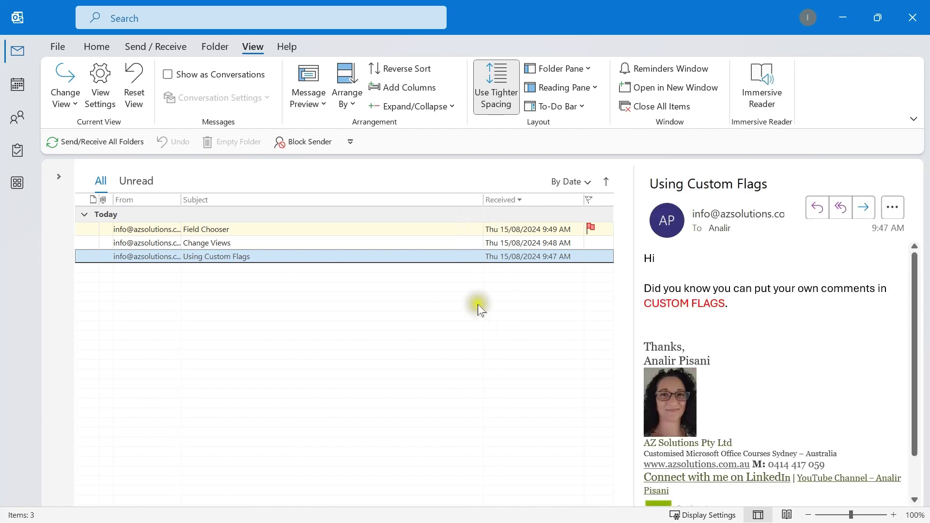
# - Add Follow Up Flag and Due Date columns via Field Chooser, then sort by Received, oldest first
pyautogui.rightClick(453, 203)
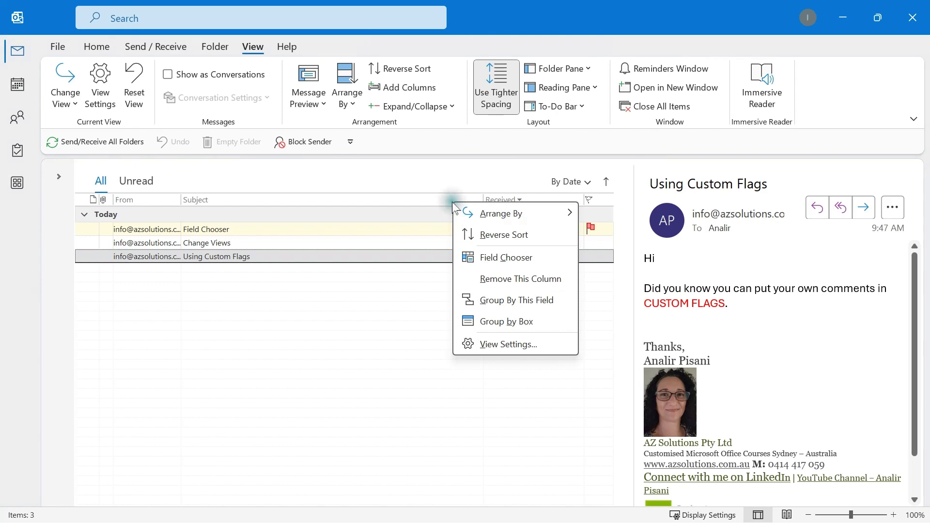
pyautogui.click(534, 260)
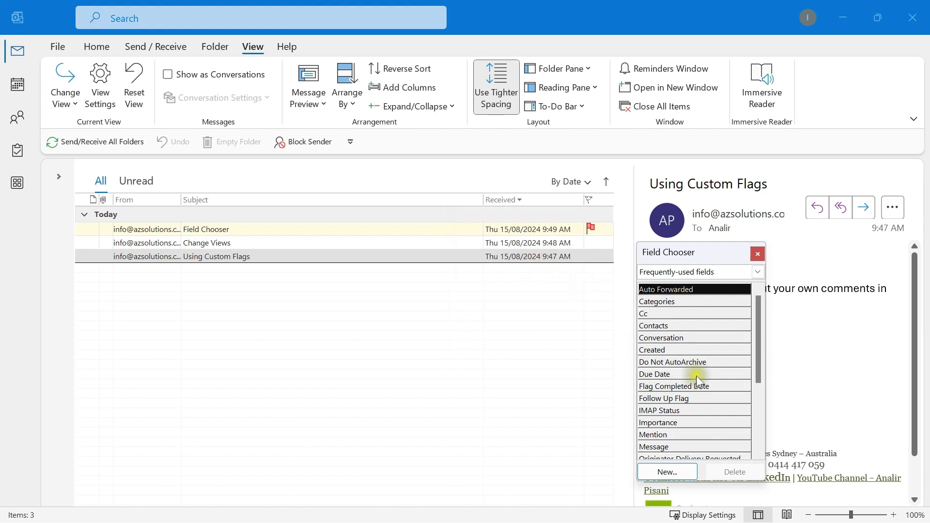
pyautogui.click(681, 399)
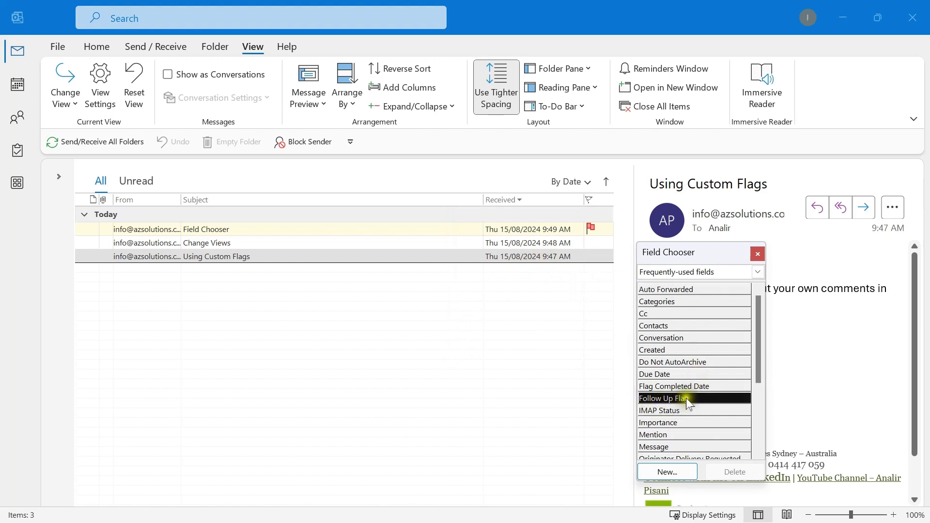
pyautogui.moveTo(685, 398); pyautogui.dragTo(483, 200)
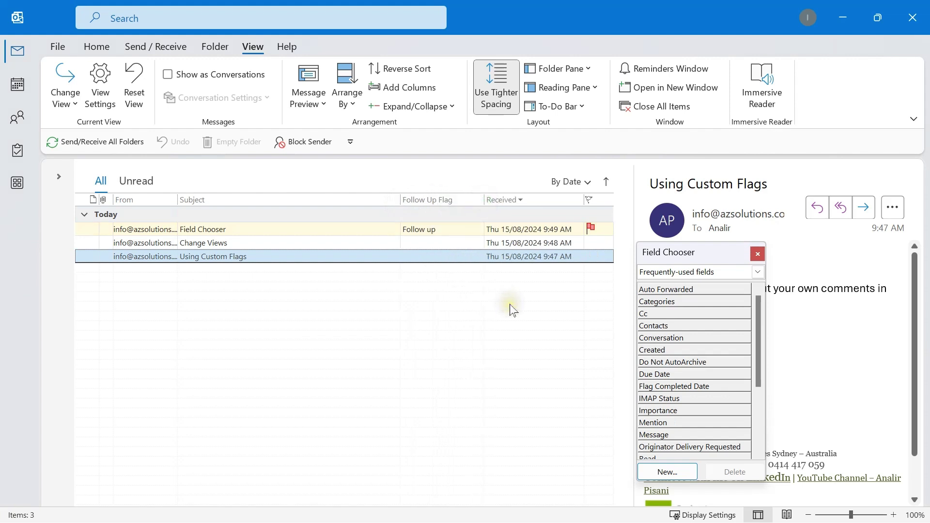
pyautogui.click(660, 374)
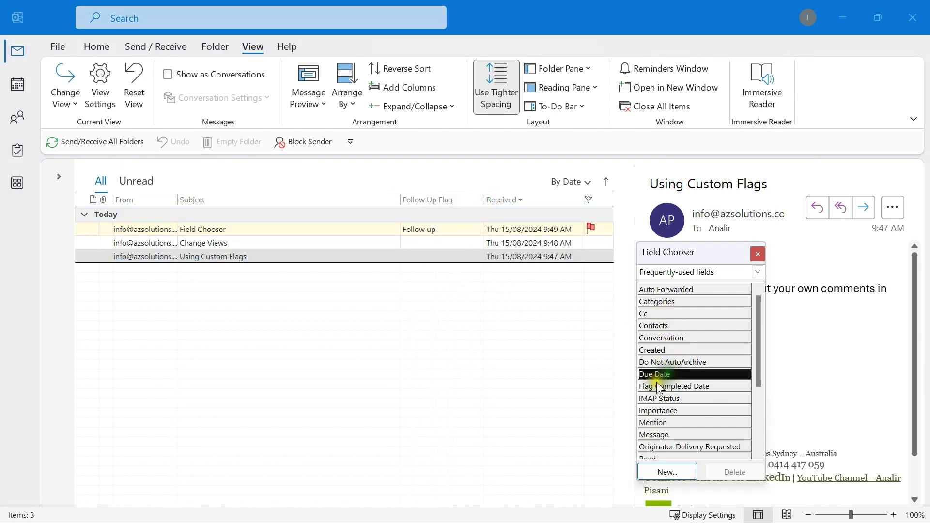
pyautogui.moveTo(671, 380)
pyautogui.mouseDown()
pyautogui.moveTo(519, 276)
pyautogui.moveTo(488, 210)
pyautogui.moveTo(453, 200)
pyautogui.moveTo(522, 199)
pyautogui.mouseUp()
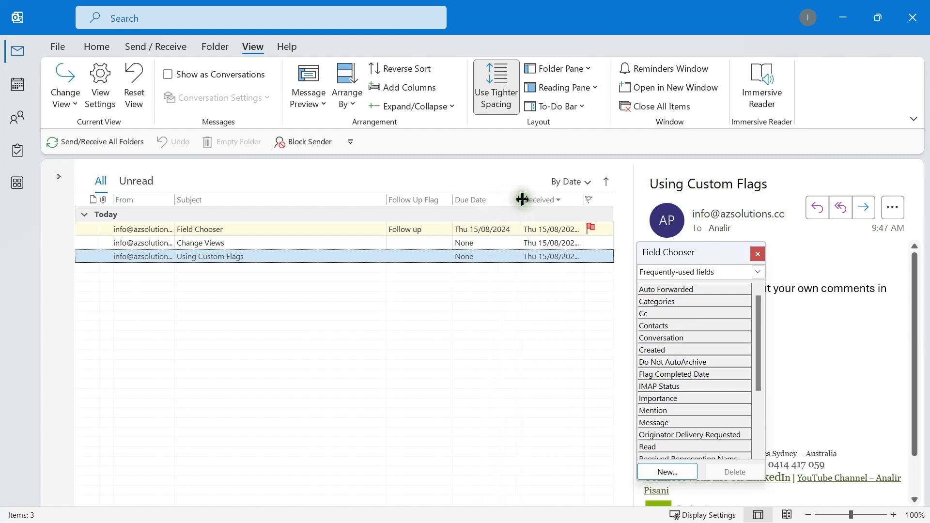
pyautogui.click(758, 254)
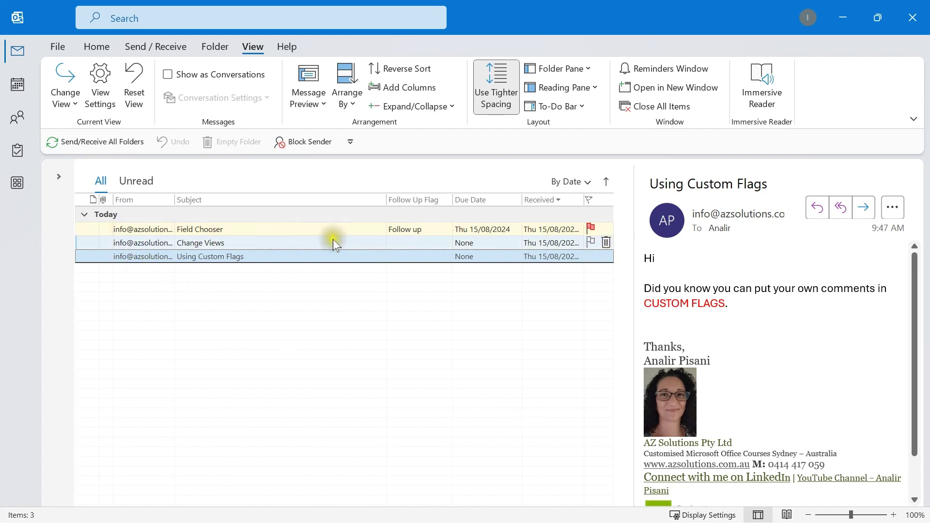
pyautogui.click(419, 256)
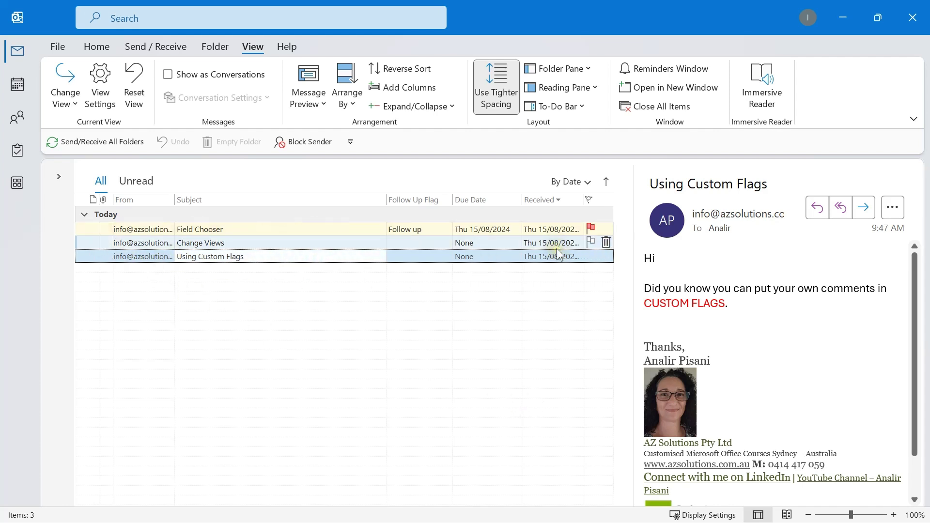
pyautogui.click(558, 199)
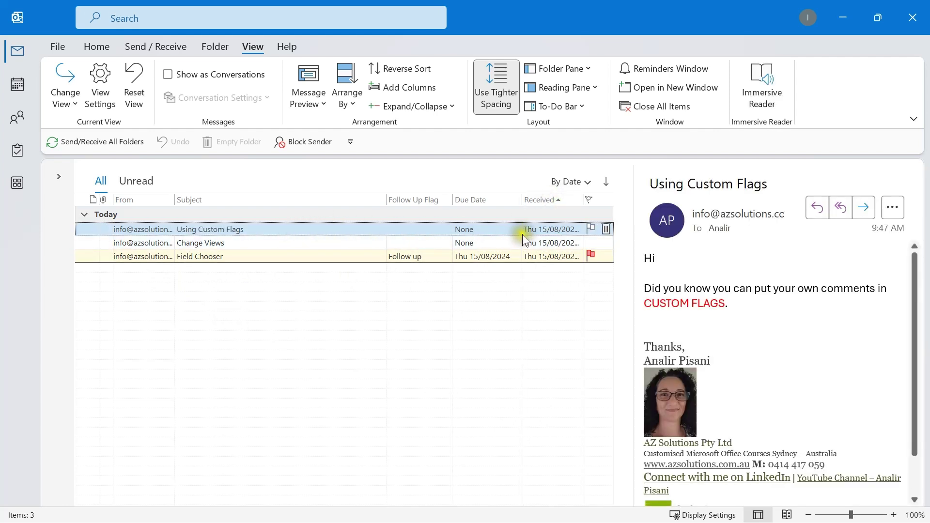
# - Give the Using Custom Flags message a custom flag with text 'Waiting on confirmation'
pyautogui.rightClick(591, 229)
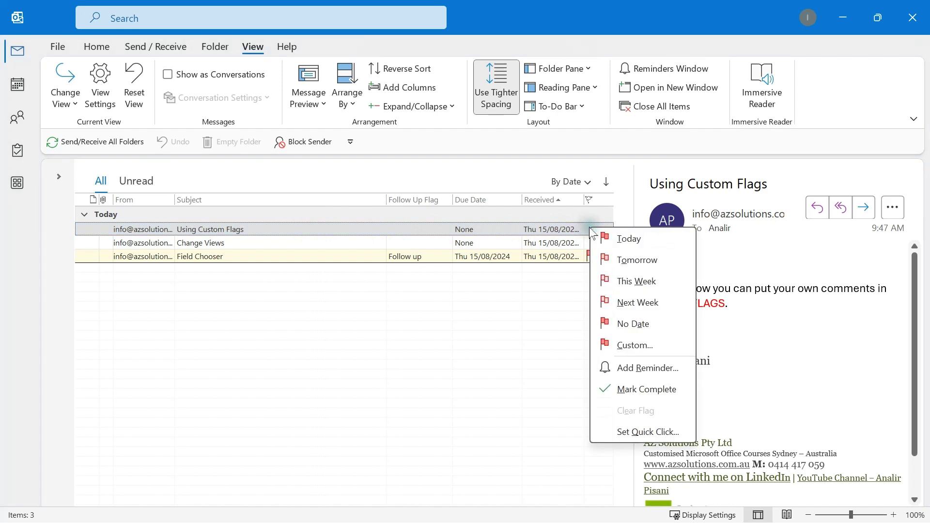
pyautogui.click(658, 353)
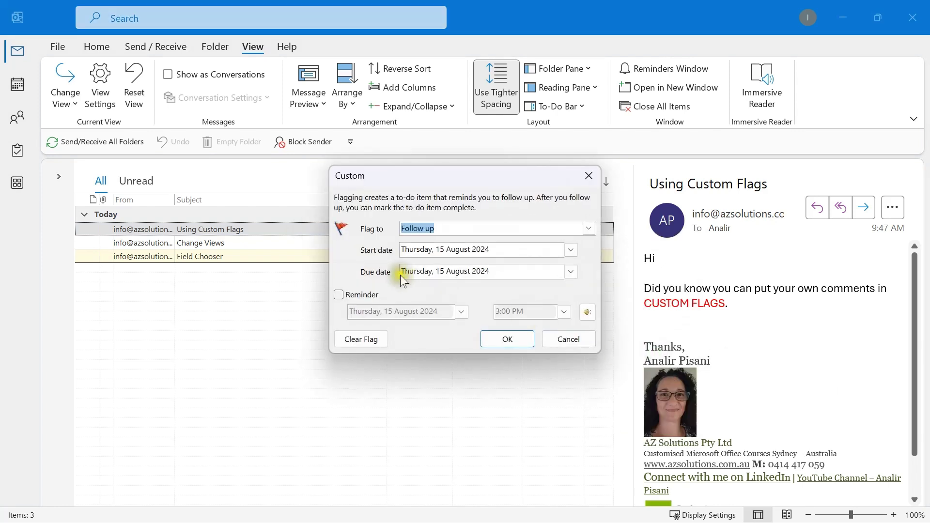
pyautogui.moveTo(467, 181); pyautogui.dragTo(748, 123)
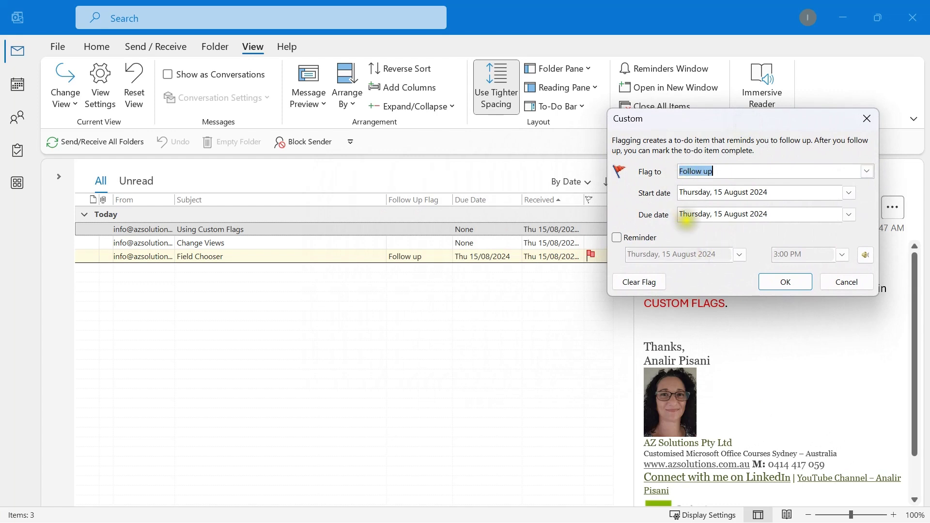
pyautogui.click(867, 171)
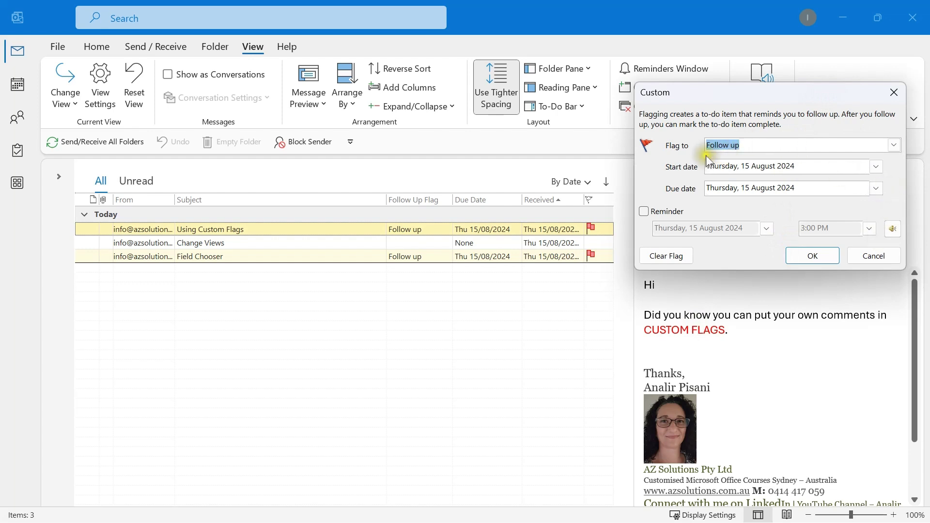
pyautogui.click(895, 145)
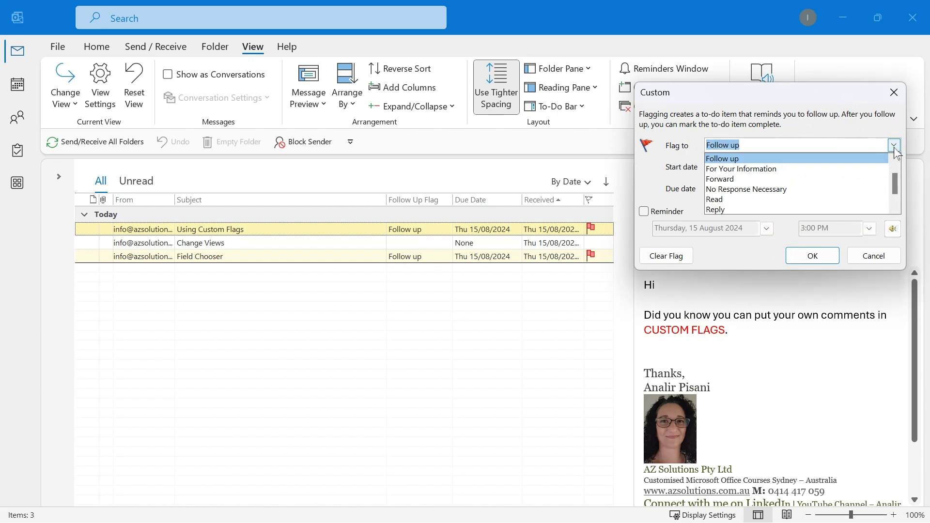
pyautogui.click(752, 145)
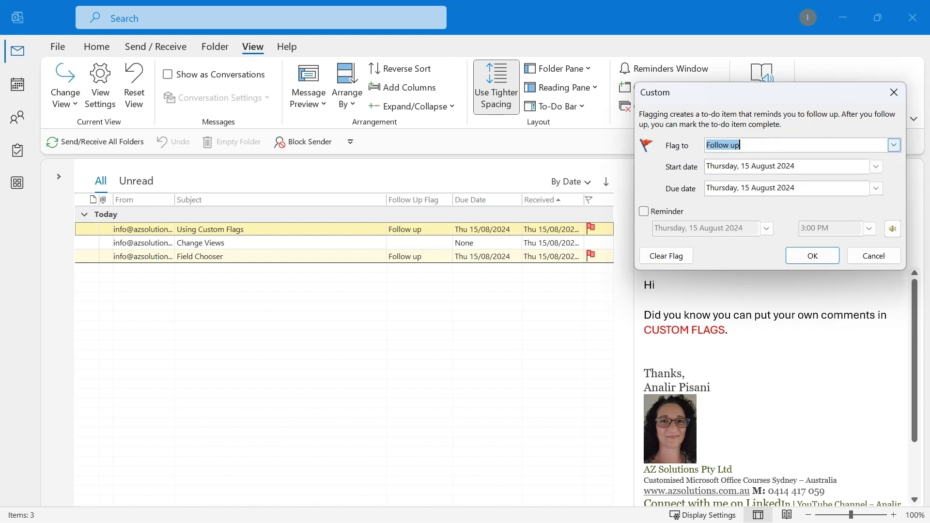
pyautogui.write('Waiting on confirmation')
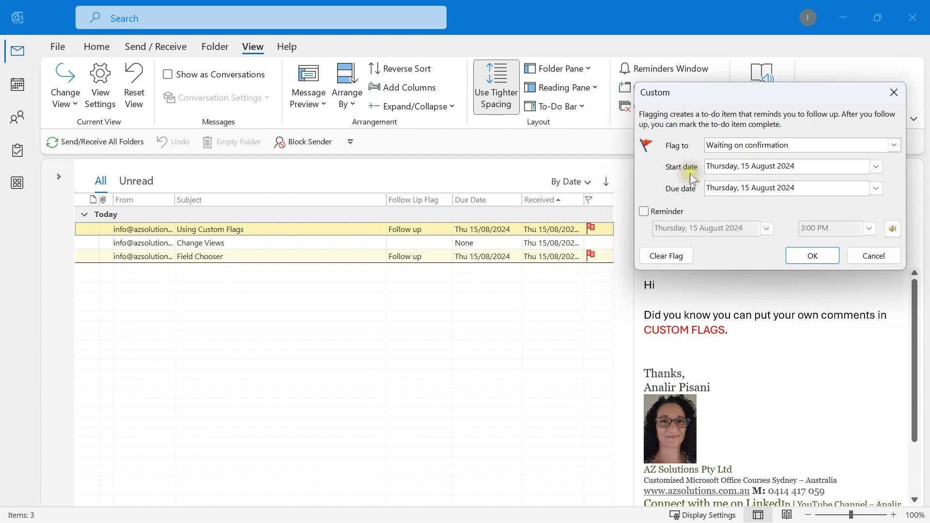
# - Set the flag's due date to 23 August 2024 with a reminder on 22 August at 10:30 AM
pyautogui.click(877, 190)
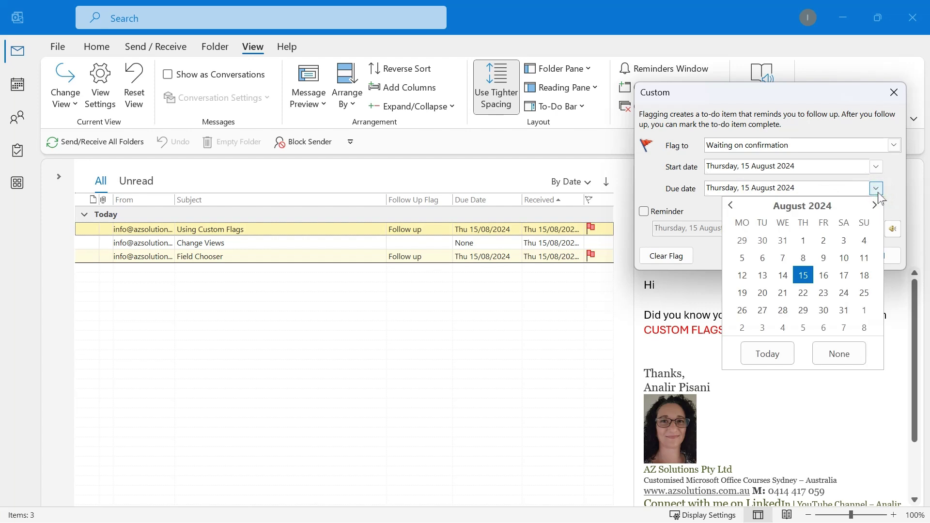
pyautogui.click(824, 293)
pyautogui.click(644, 212)
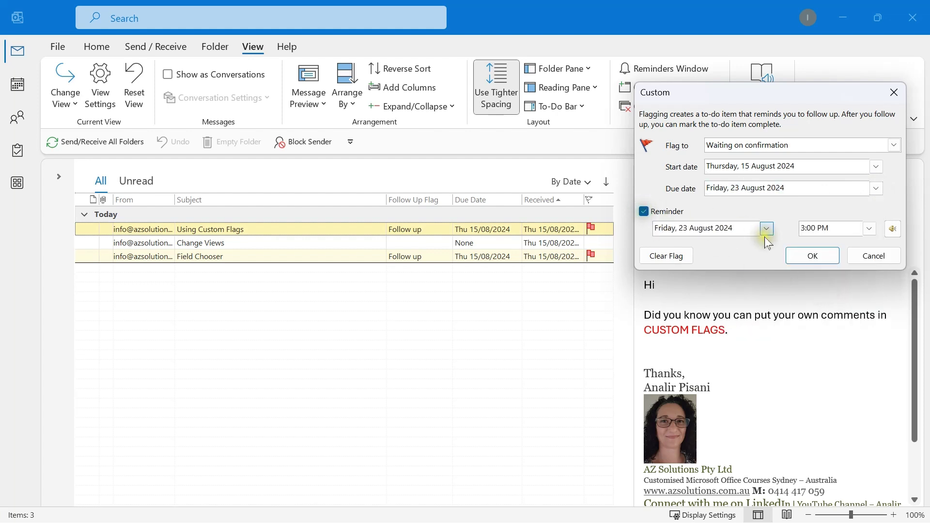
pyautogui.click(767, 231)
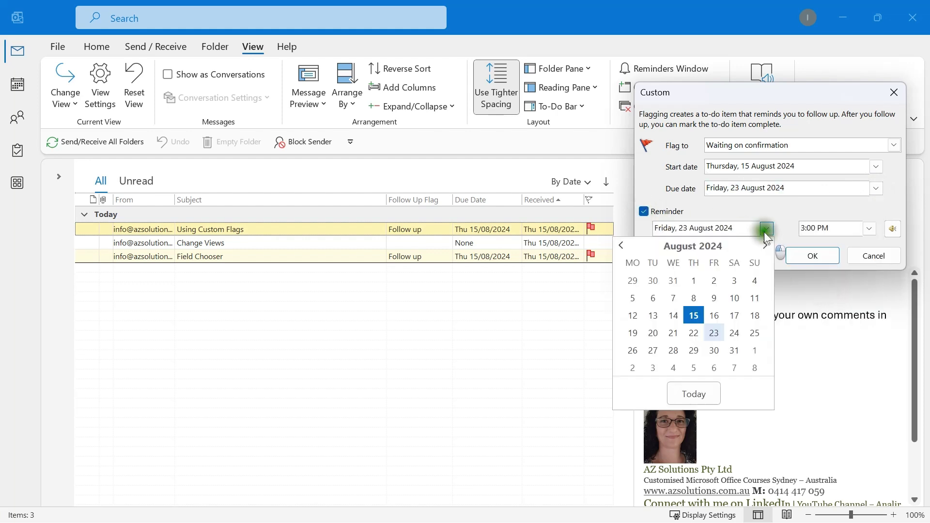
pyautogui.click(694, 333)
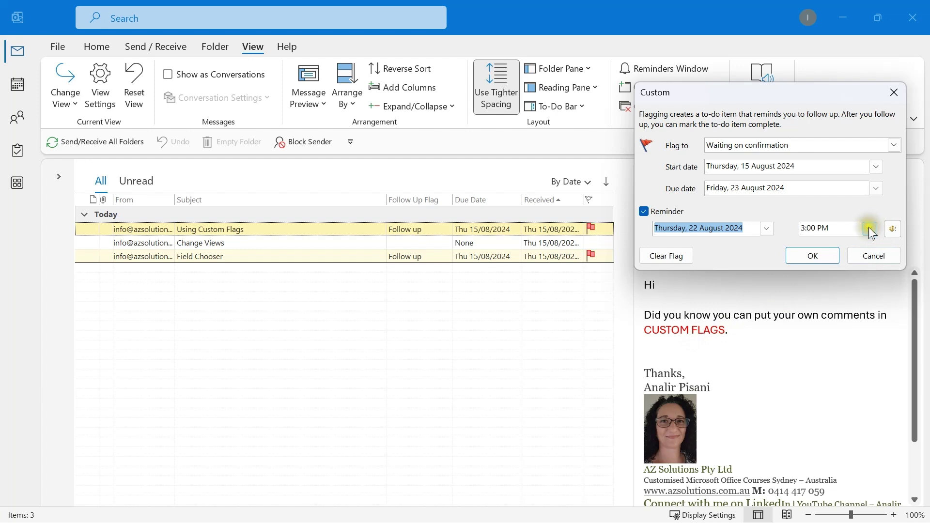
pyautogui.click(870, 229)
pyautogui.click(872, 243)
pyautogui.moveTo(872, 243); pyautogui.dragTo(872, 242)
pyautogui.click(832, 252)
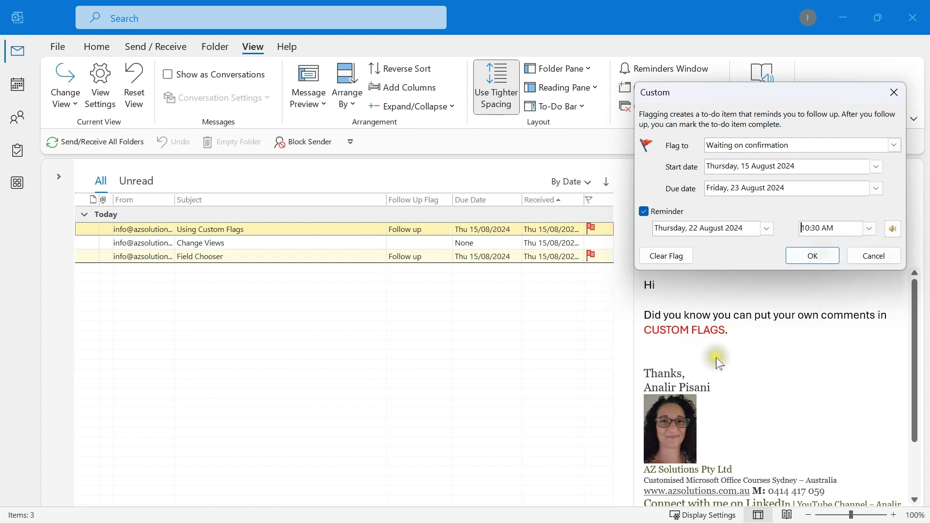
pyautogui.click(817, 260)
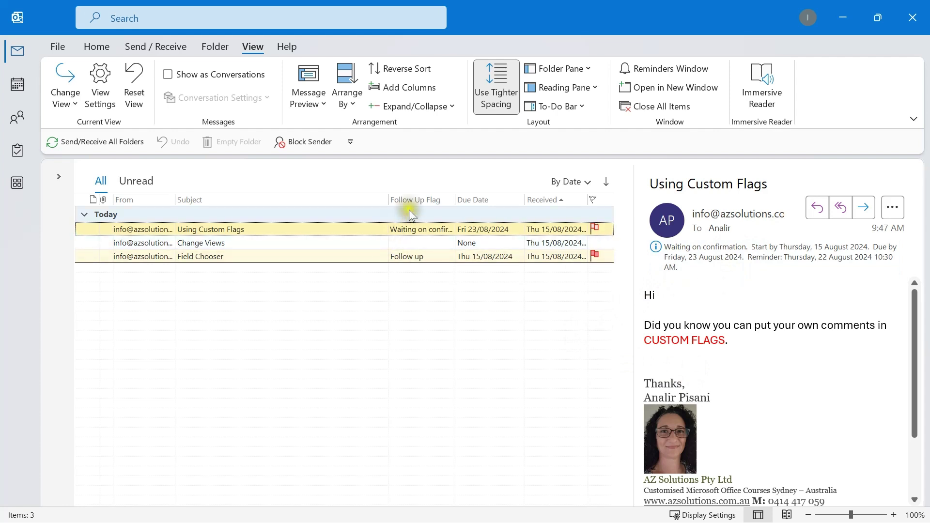
# - Reapply Single view and resize the Subject and Follow Up Flag columns to show the full flag text
pyautogui.click(65, 94)
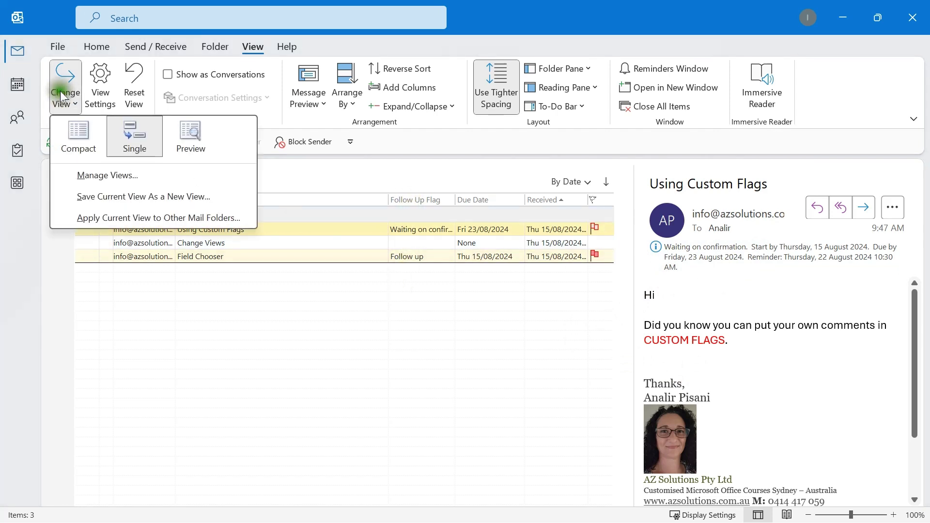
pyautogui.click(418, 204)
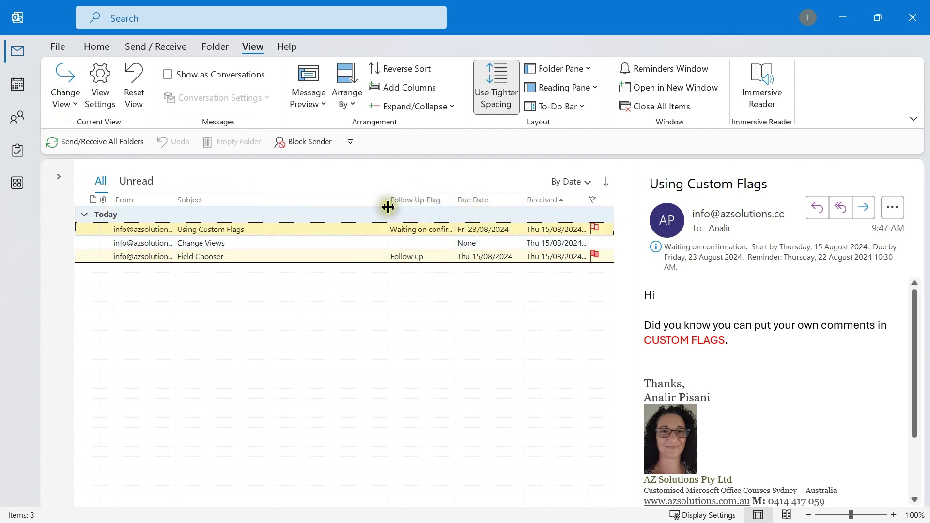
pyautogui.moveTo(388, 200); pyautogui.dragTo(316, 201)
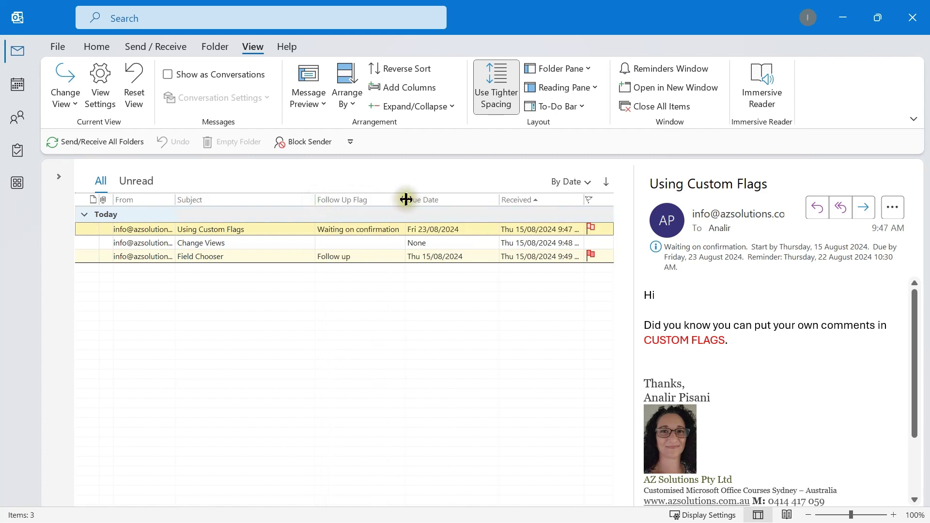
pyautogui.moveTo(408, 199); pyautogui.dragTo(424, 199)
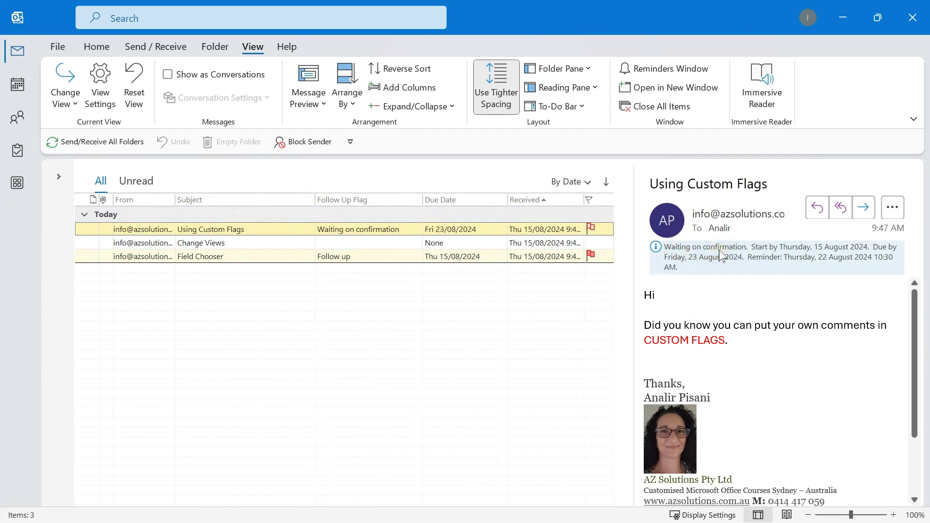
pyautogui.moveTo(314, 196); pyautogui.dragTo(326, 197)
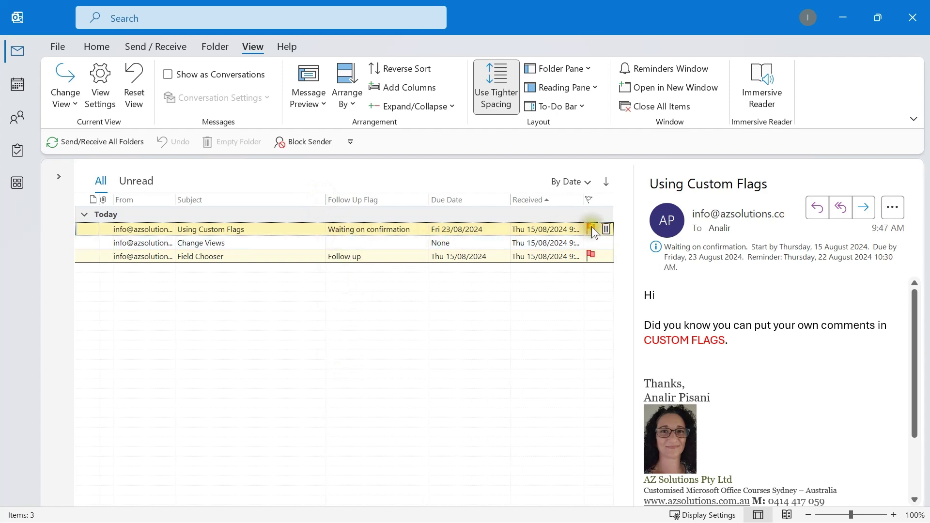
# - Group the message list by flag status, with the two flagged messages above the unflagged one
pyautogui.click(589, 201)
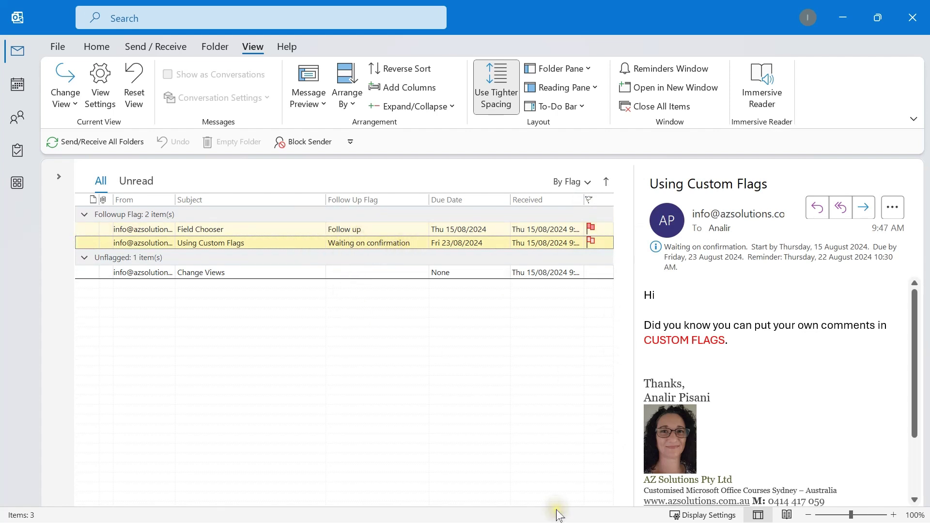
pyautogui.click(565, 389)
pyautogui.click(559, 356)
pyautogui.scroll(-3, 779, 349)
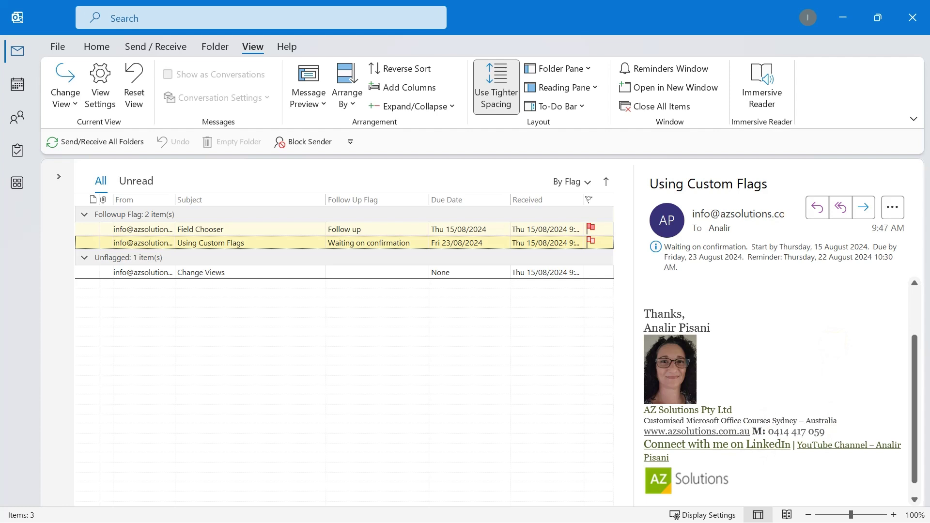
pyautogui.scroll(-1, 832, 356)
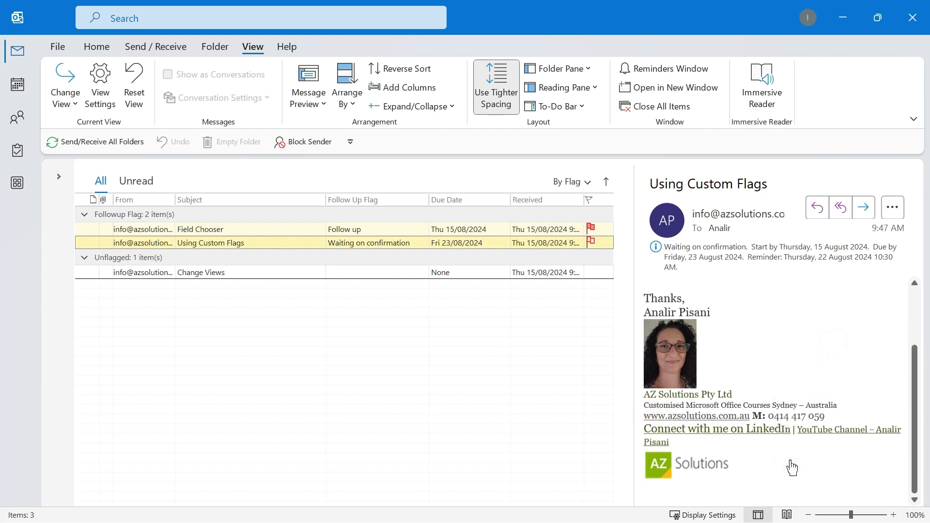